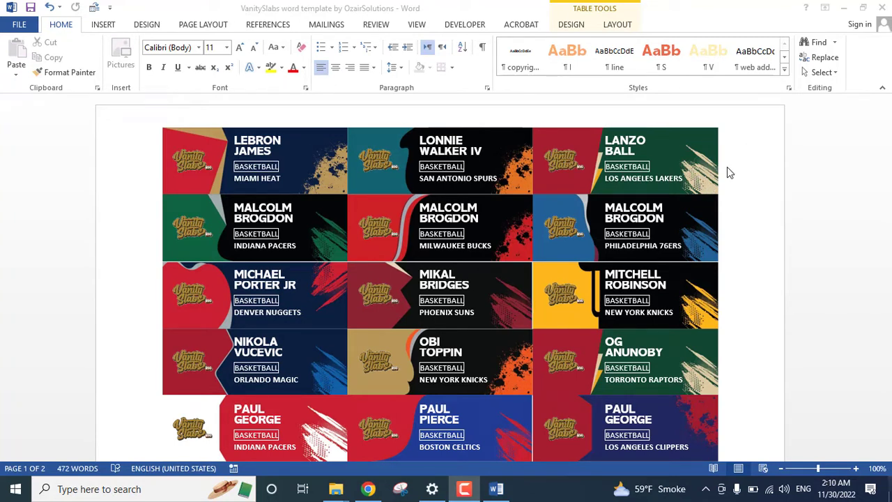
# Select the green background image behind the LANZO BALL card
pyautogui.click(702, 176)
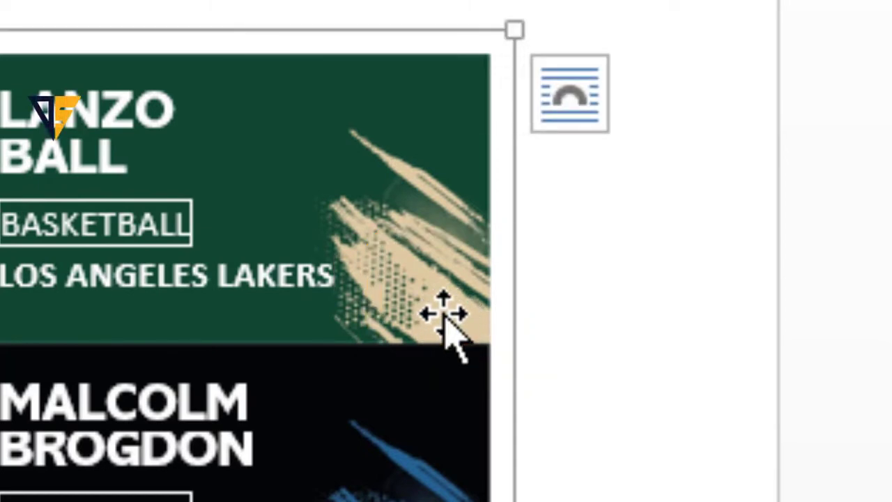
pyautogui.click(444, 314)
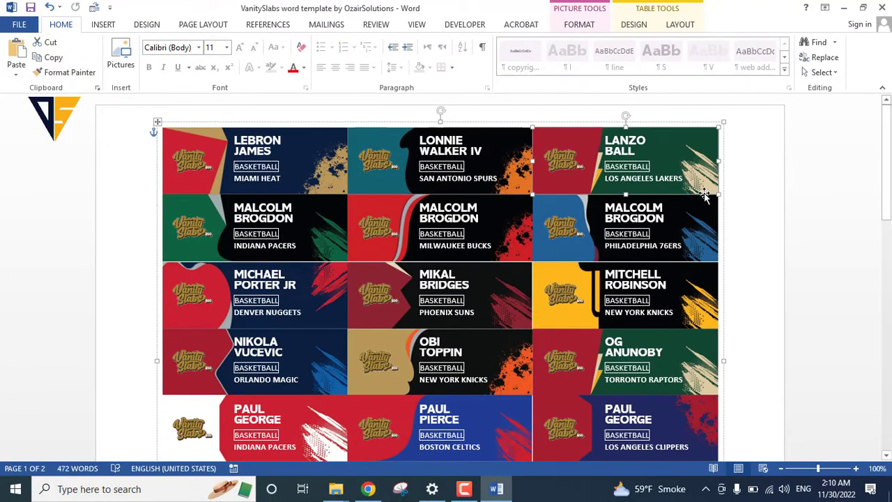
# Change the LANZO BALL card's background to the blue-and-black image from the Backgrounds folder
pyautogui.rightClick(705, 195)
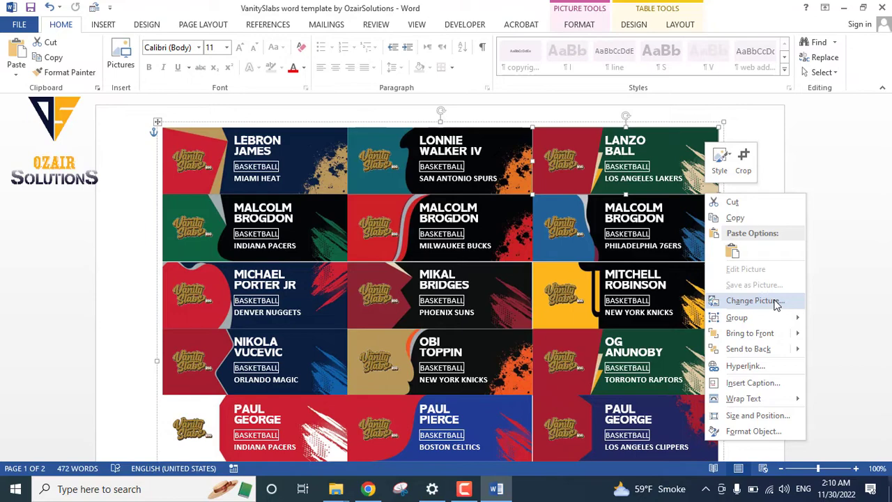
pyautogui.click(777, 305)
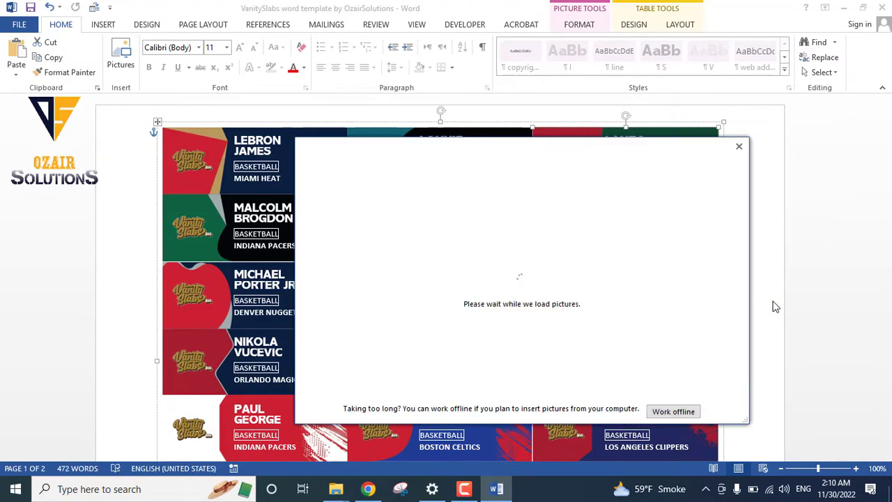
pyautogui.click(579, 213)
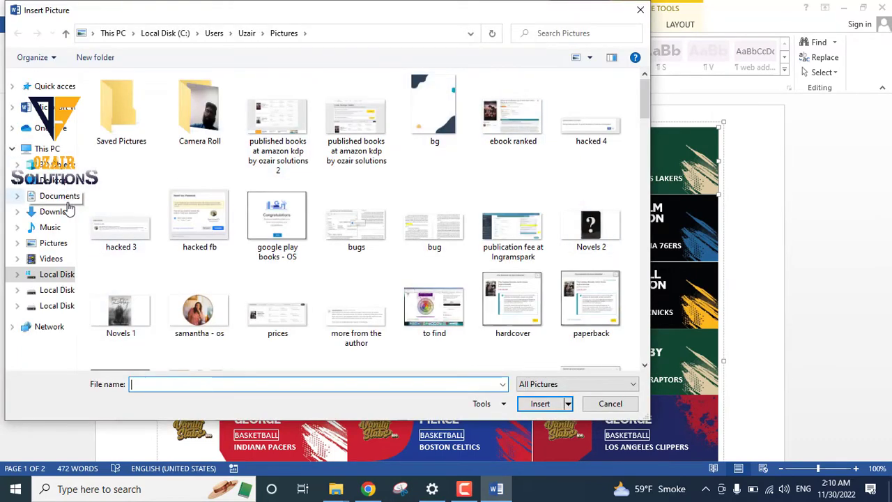
pyautogui.moveTo(56, 211)
pyautogui.click(54, 86)
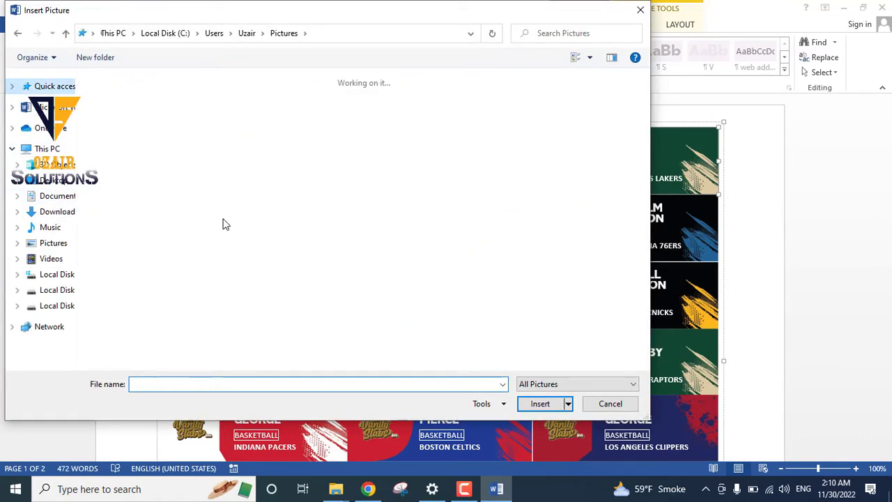
pyautogui.click(170, 257)
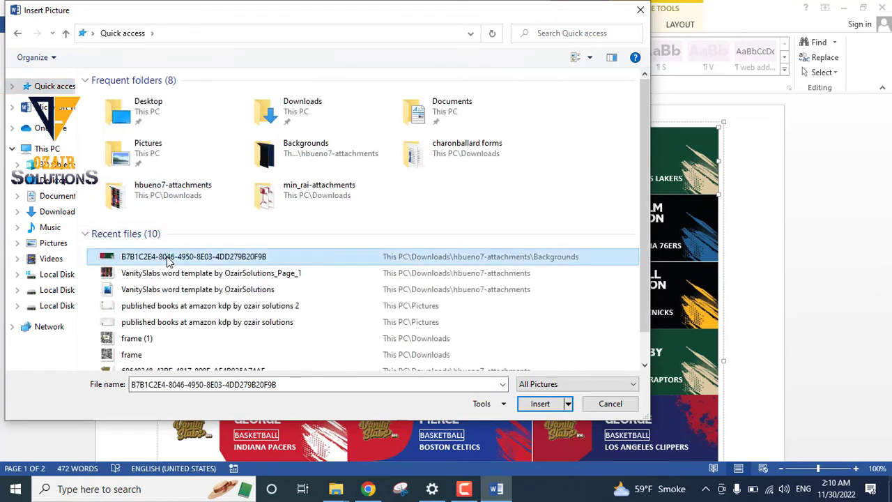
pyautogui.rightClick(169, 256)
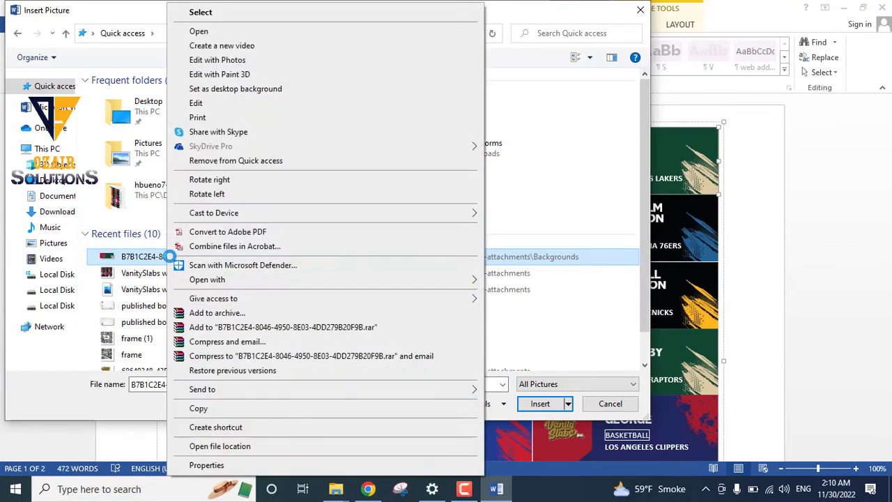
pyautogui.click(214, 446)
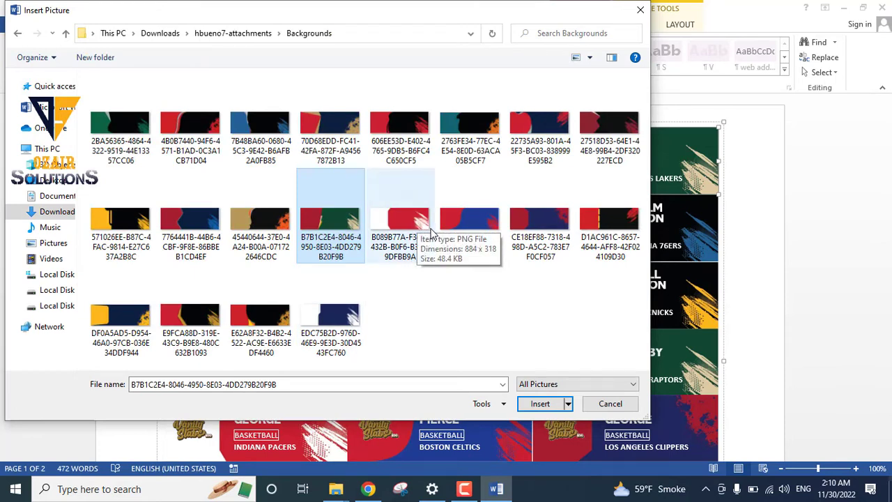
pyautogui.click(265, 147)
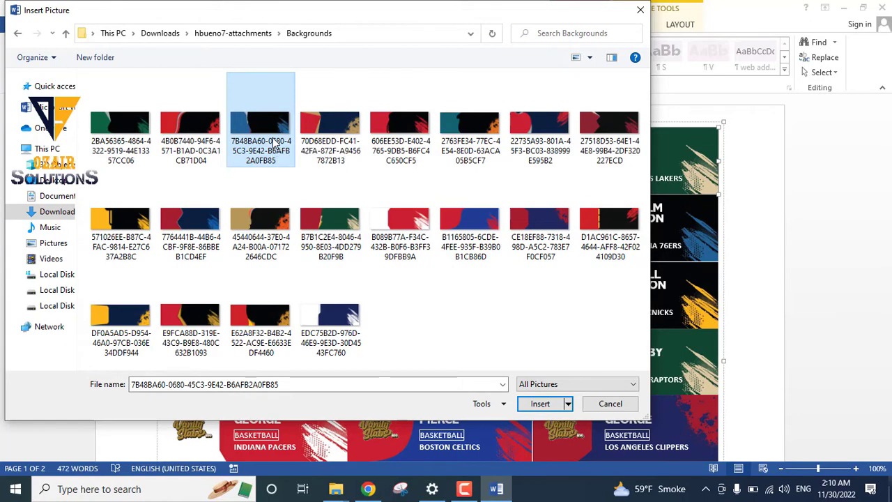
pyautogui.doubleClick(276, 143)
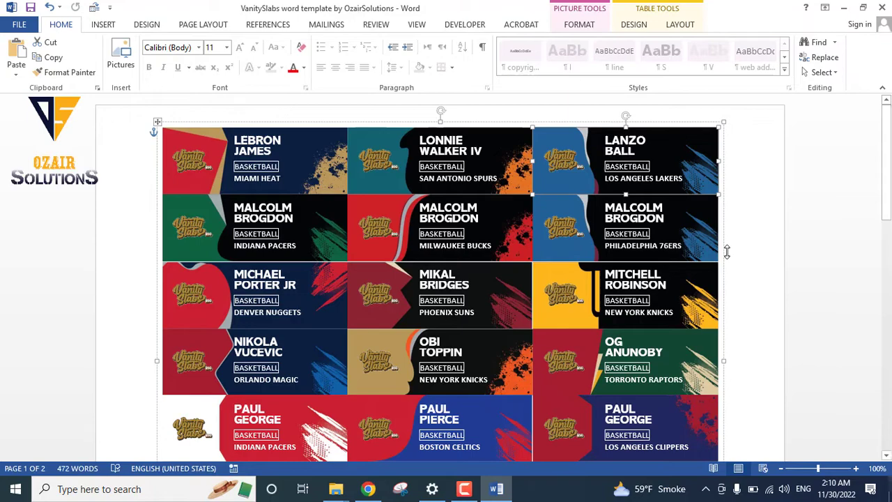
# Change the MALCOLM BROGDON 76ers card's background to the red-and-black image from file
pyautogui.click(653, 230)
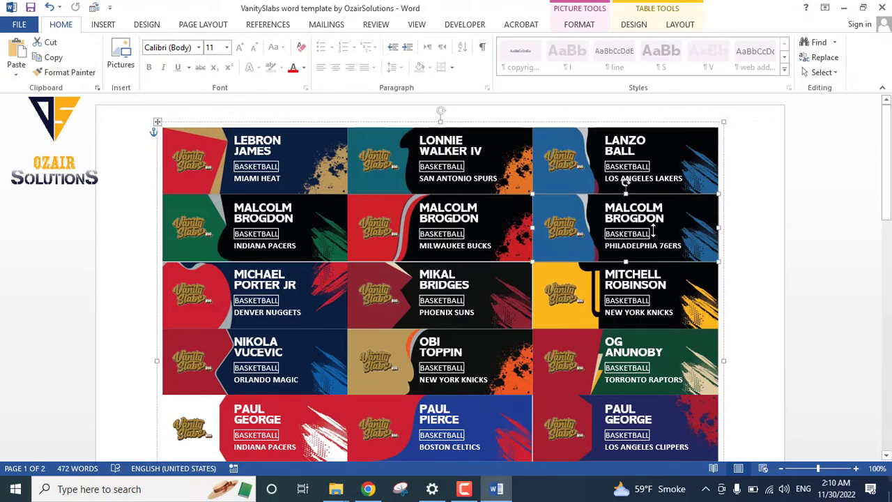
pyautogui.scroll(-1, 626, 181)
pyautogui.scroll(-1, 626, 181)
pyautogui.scroll(1, 626, 181)
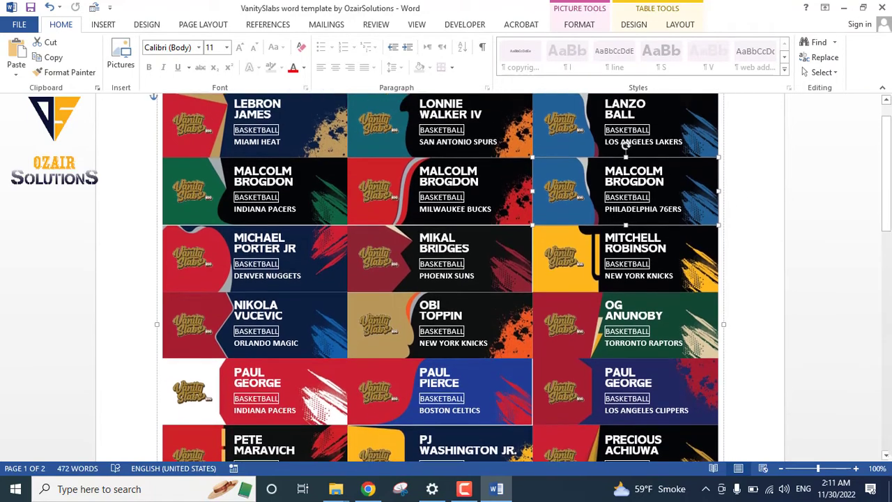
pyautogui.rightClick(696, 230)
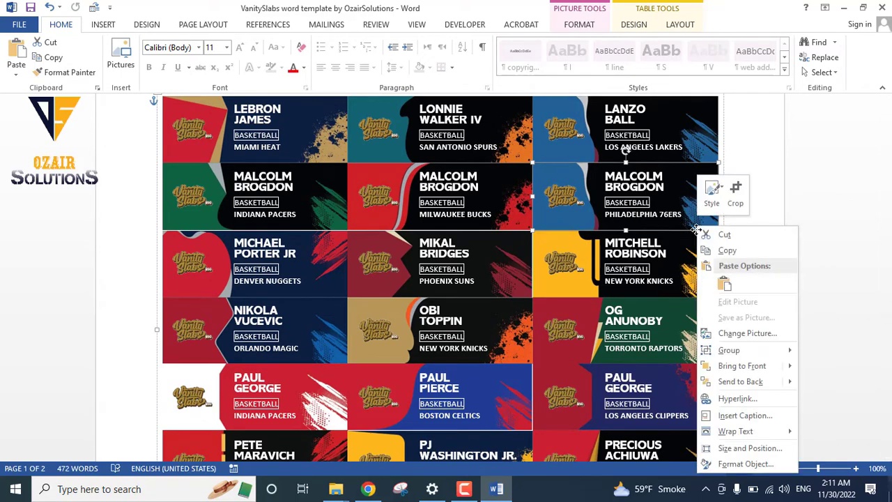
pyautogui.click(744, 338)
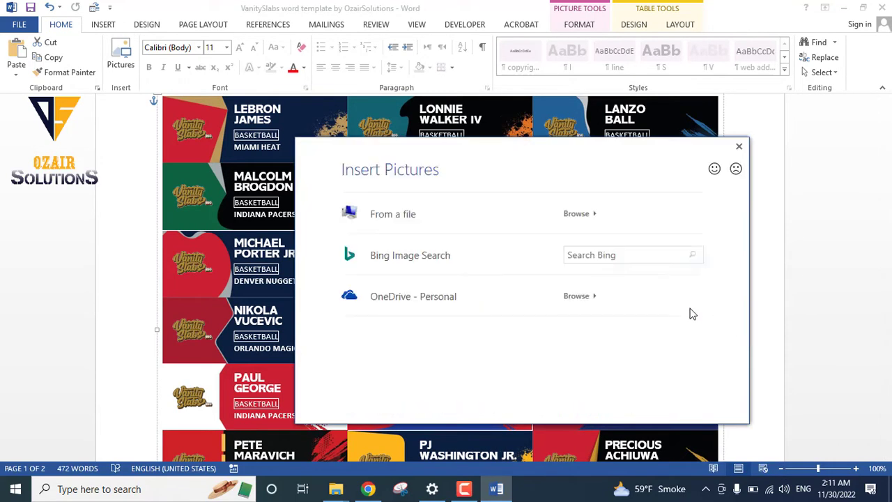
pyautogui.click(544, 223)
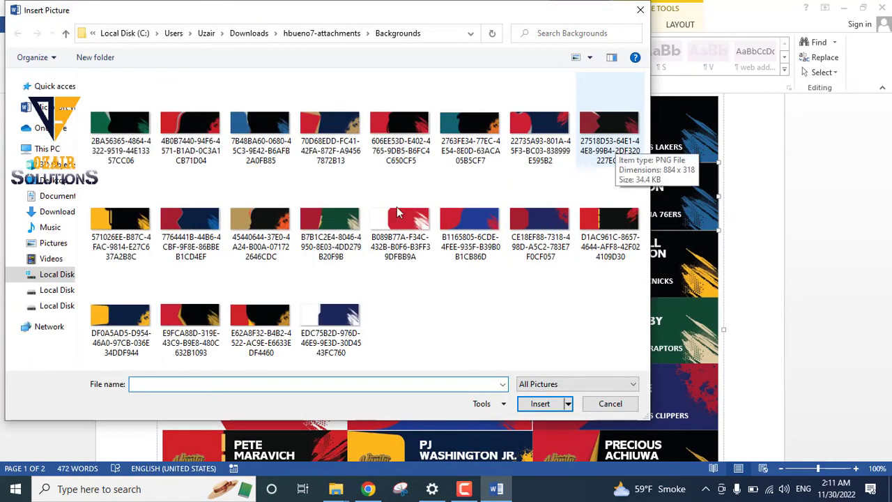
pyautogui.doubleClick(186, 128)
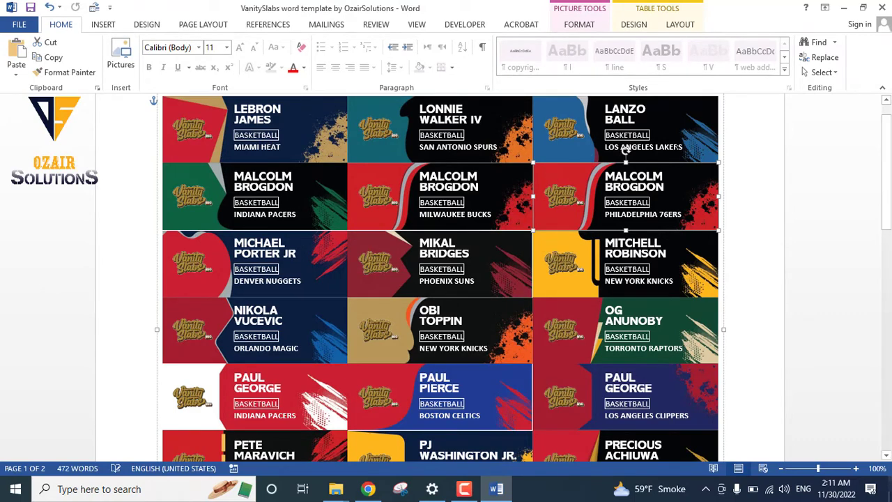
pyautogui.click(626, 151)
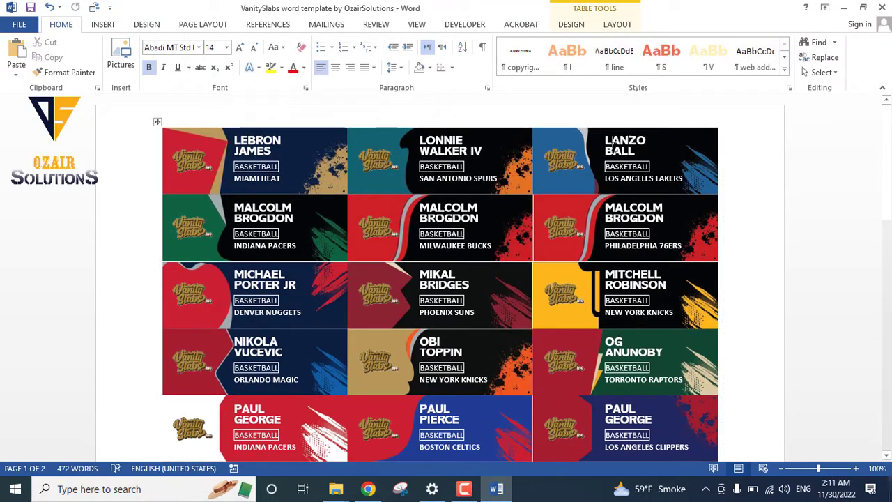
# Delete all the name, sport and team text from the LANZO BALL card
pyautogui.click(637, 179)
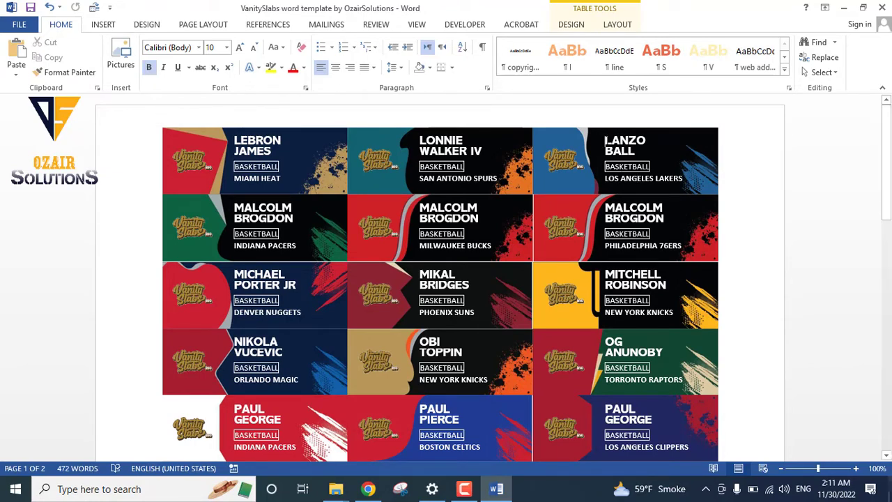
pyautogui.moveTo(603, 138); pyautogui.dragTo(683, 180)
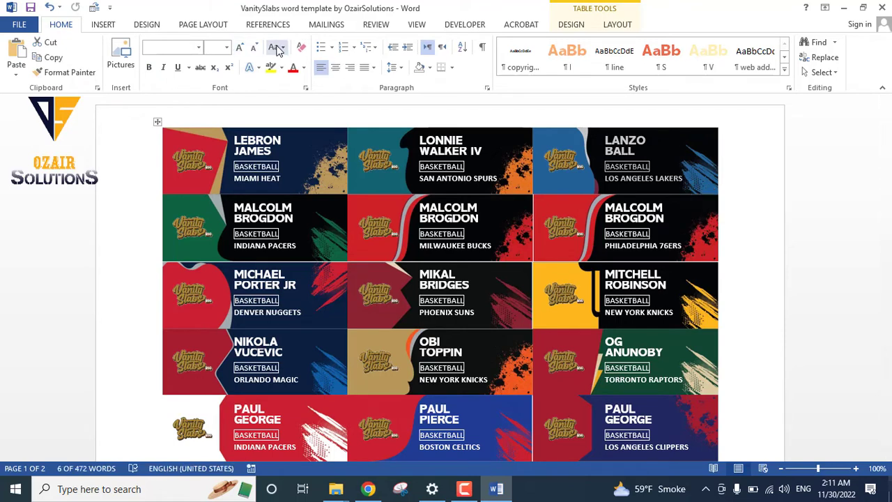
pyautogui.press('Delete')
pyautogui.click(619, 159)
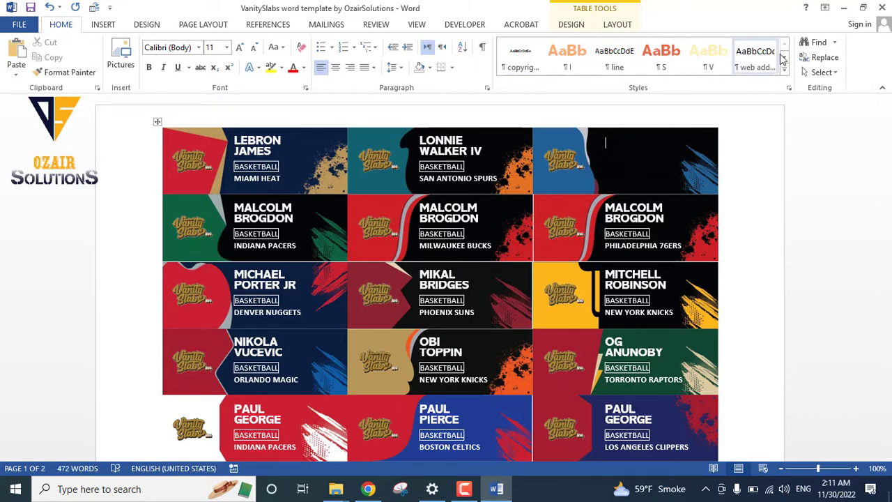
# Apply Heading 1, Heading 2 and Heading 3 to the lines of the emptied LANZO BALL card
pyautogui.click(786, 61)
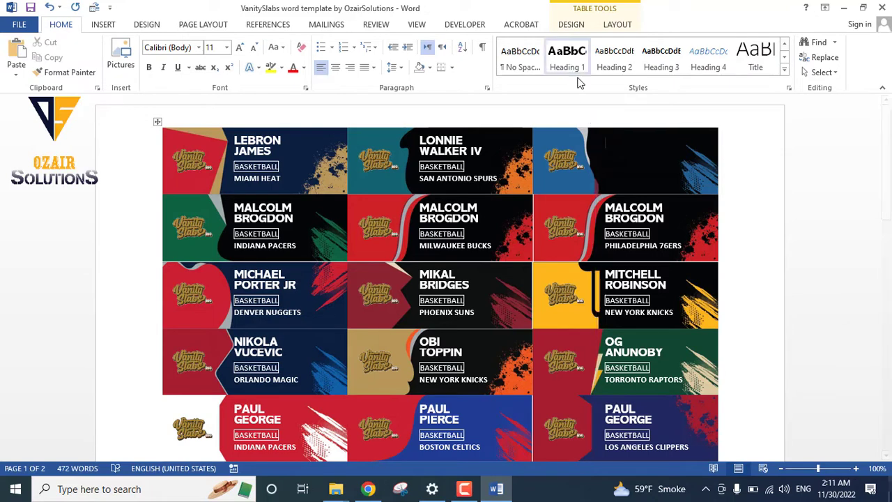
pyautogui.click(444, 142)
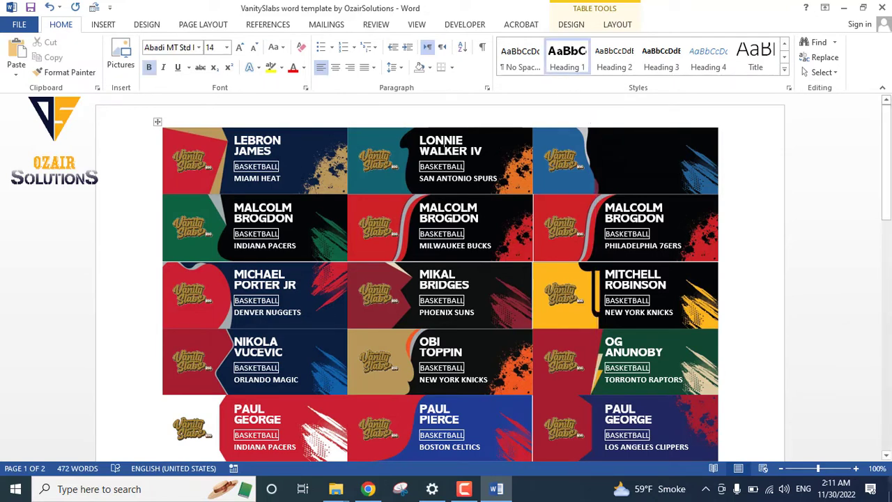
pyautogui.click(622, 143)
pyautogui.click(567, 67)
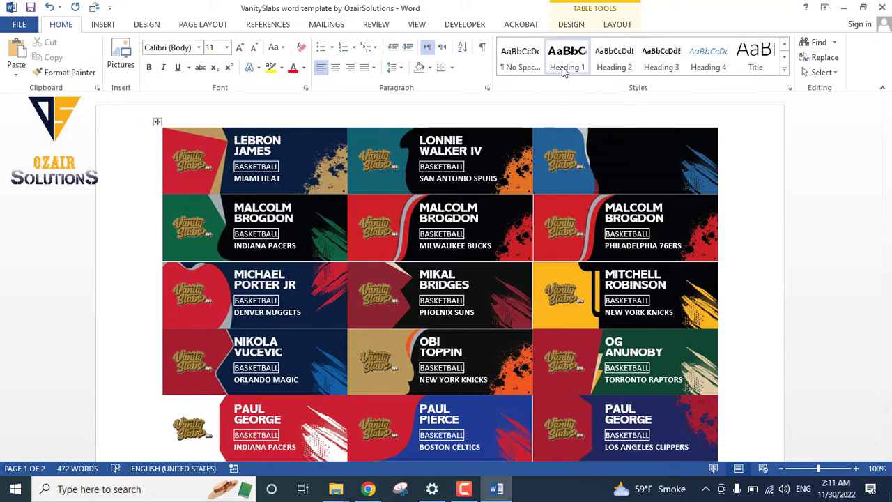
pyautogui.write('LANZO BALL')
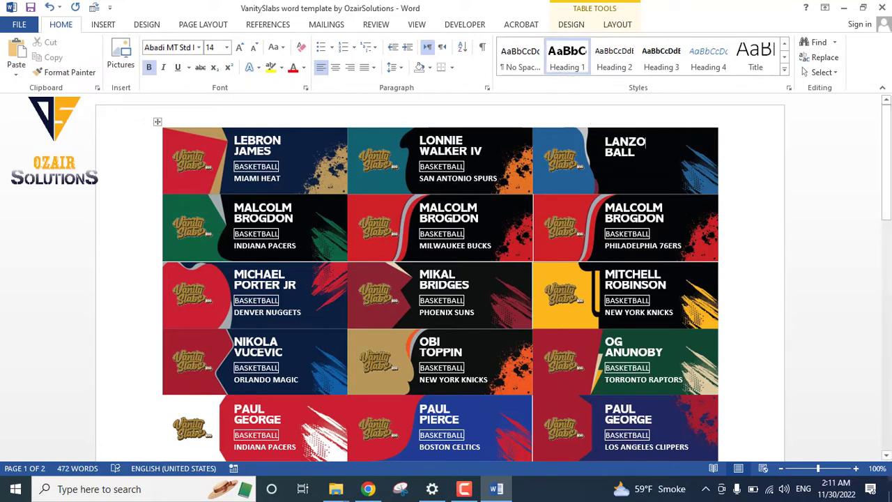
pyautogui.press('Return')
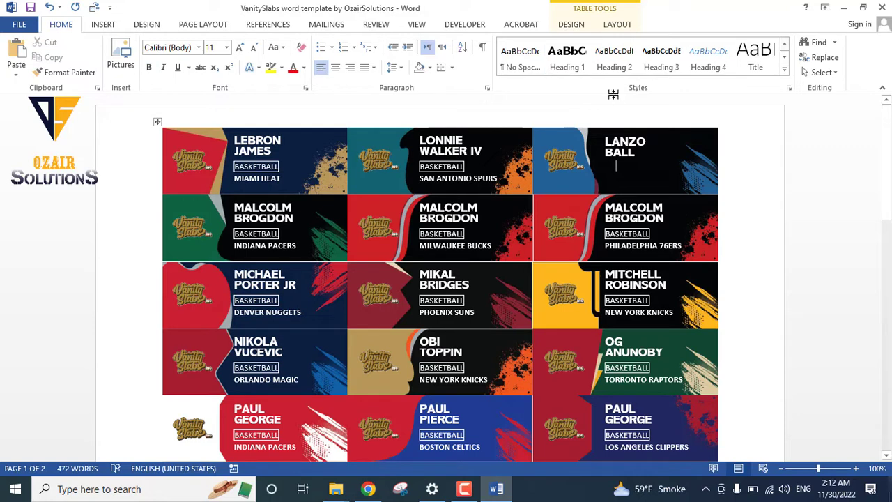
pyautogui.click(614, 67)
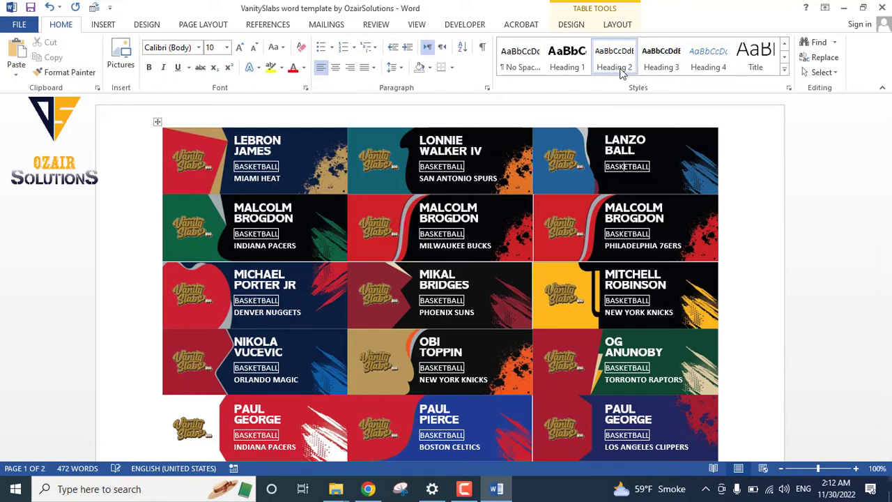
pyautogui.click(640, 183)
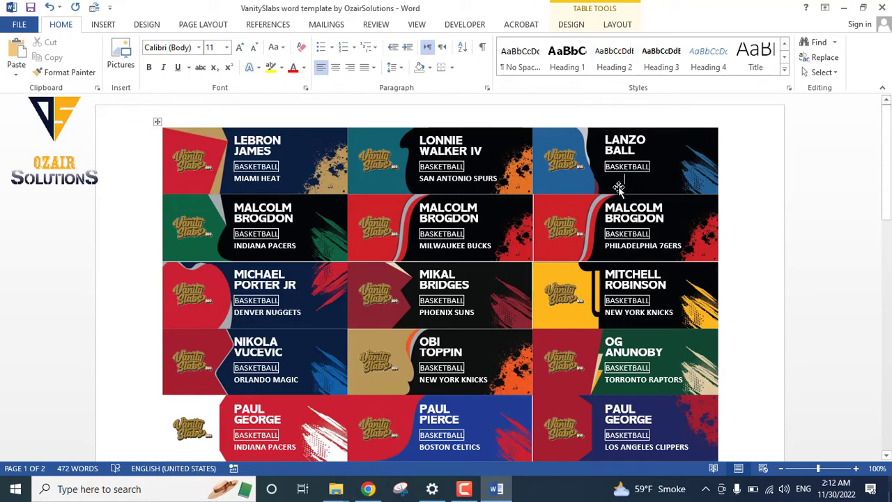
pyautogui.click(661, 67)
pyautogui.write('LOS ANGELES LAKERS')
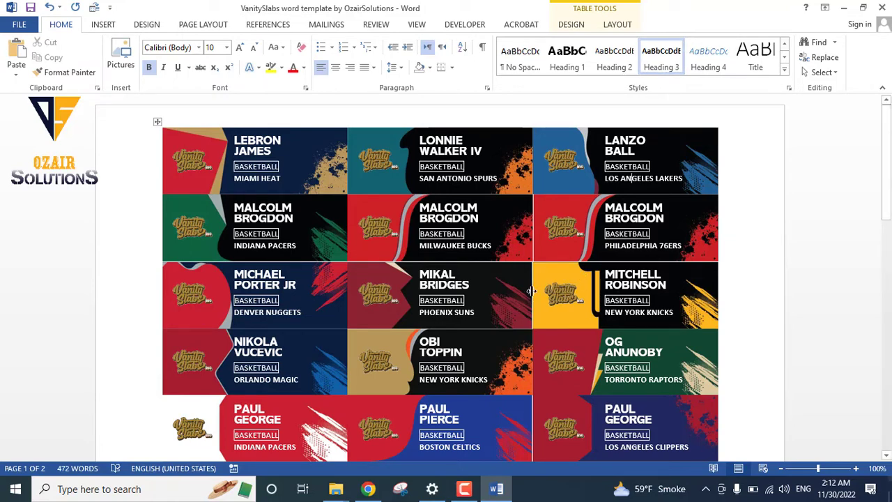
pyautogui.scroll(-1, 583, 320)
# Clear OG ANUNOBY's formatting, then apply Heading 1 to the name, Heading 2 to BASKETBALL, and Heading 3 to the team
pyautogui.moveTo(605, 310); pyautogui.dragTo(659, 347)
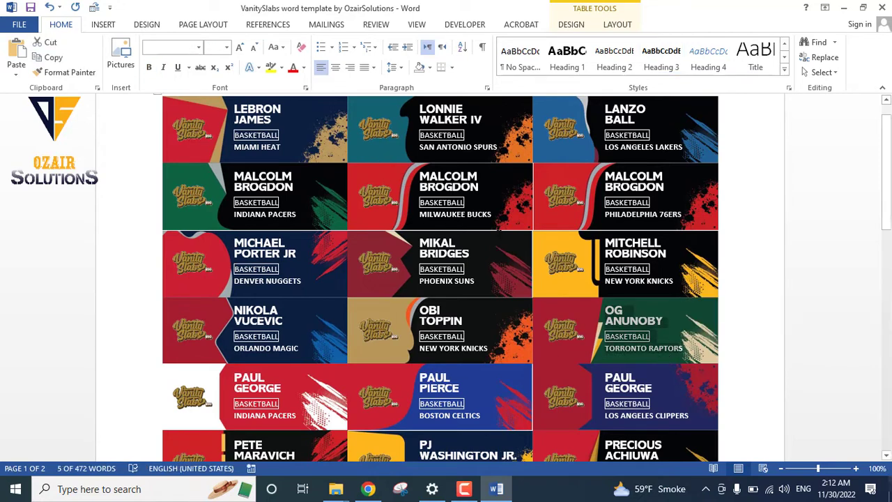
pyautogui.click(301, 47)
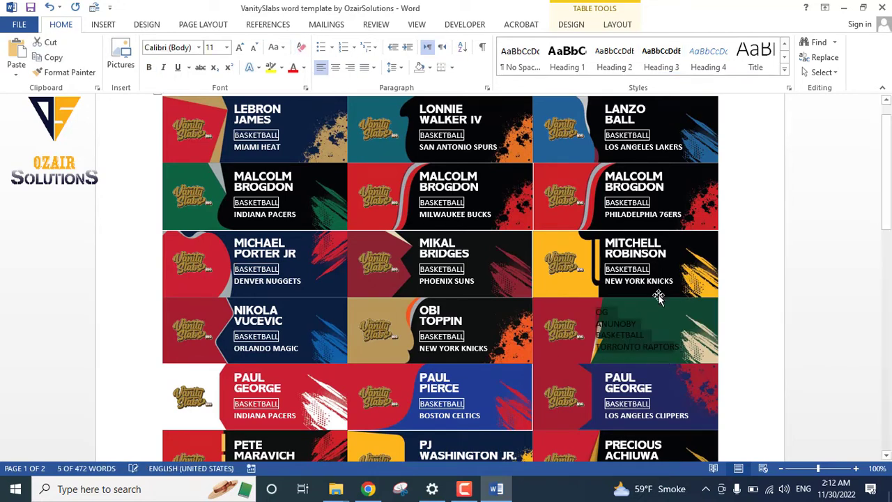
pyautogui.click(601, 313)
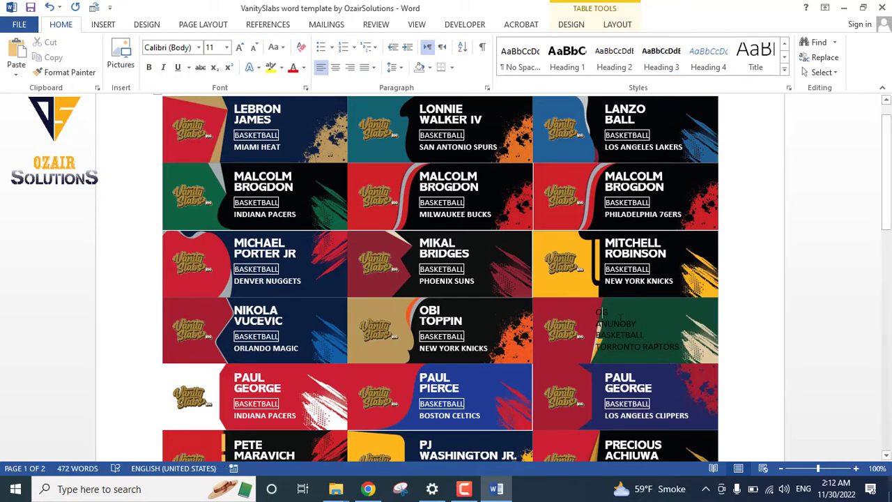
pyautogui.click(567, 59)
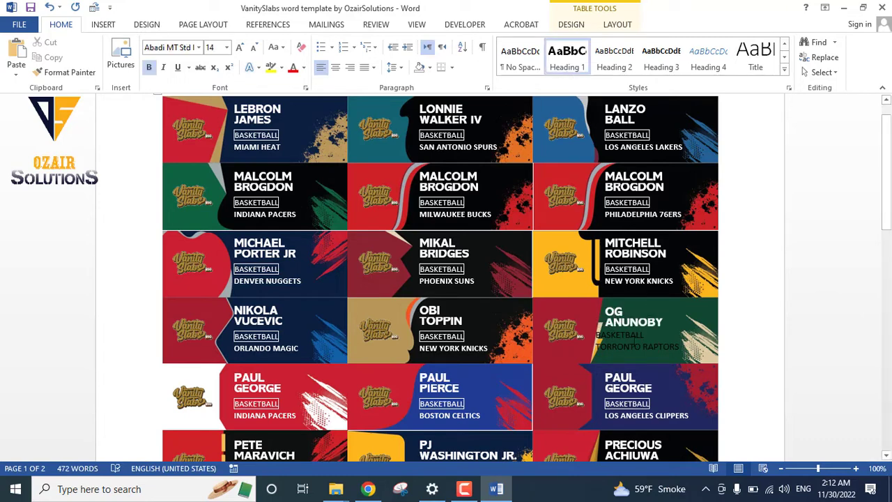
pyautogui.click(629, 335)
pyautogui.click(614, 60)
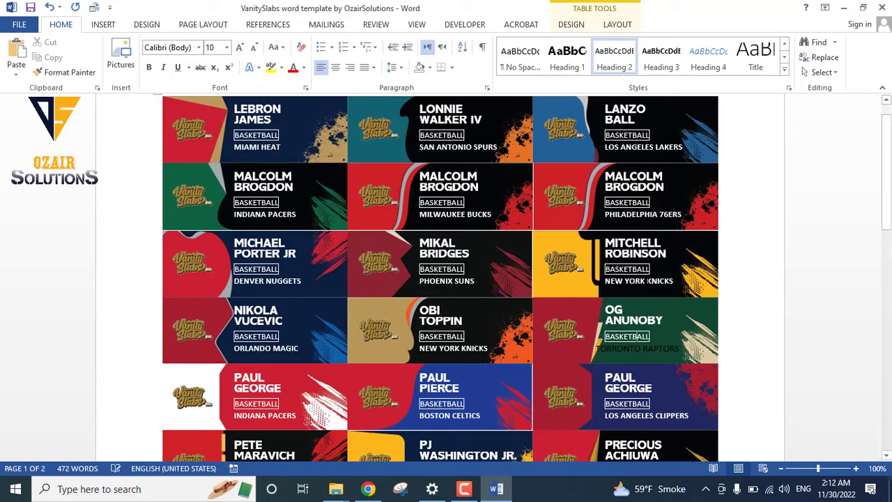
pyautogui.click(633, 348)
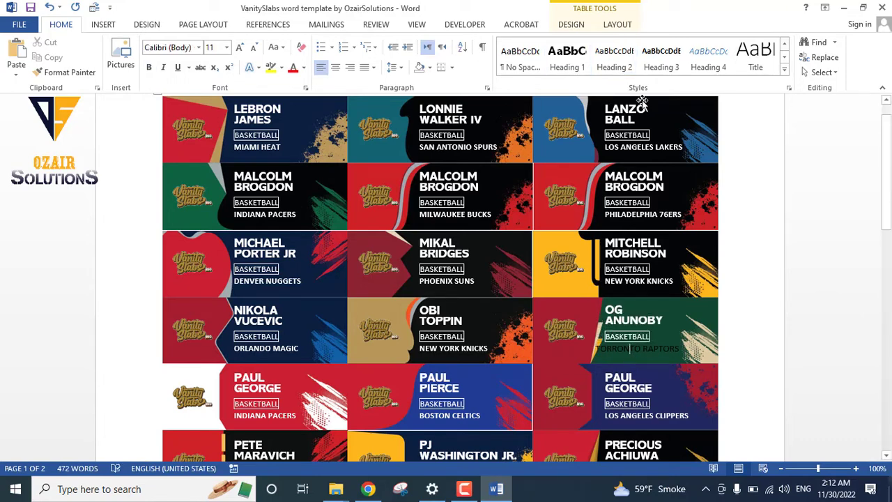
pyautogui.click(661, 59)
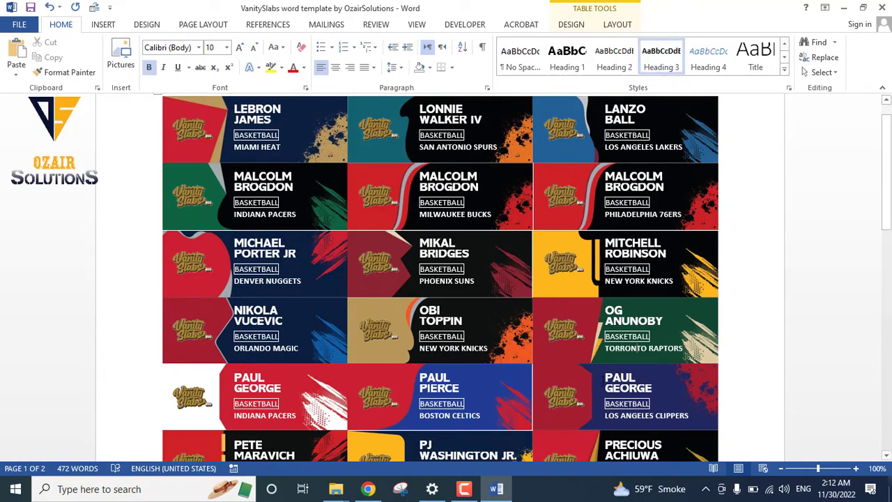
pyautogui.scroll(1, 627, 292)
pyautogui.scroll(-2, 446, 279)
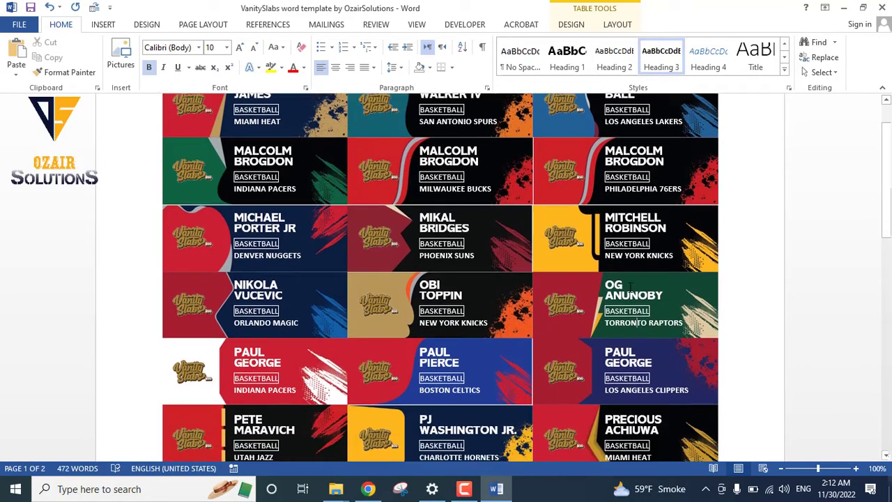
pyautogui.scroll(-1, 446, 279)
pyautogui.scroll(2, 446, 279)
pyautogui.scroll(-3, 446, 279)
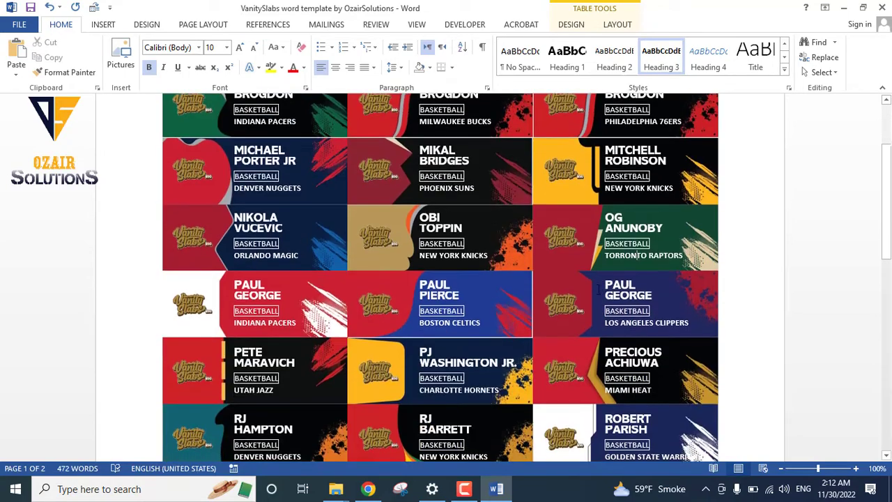
pyautogui.scroll(-3, 446, 279)
pyautogui.scroll(-3, 446, 279)
pyautogui.scroll(-3, 446, 279)
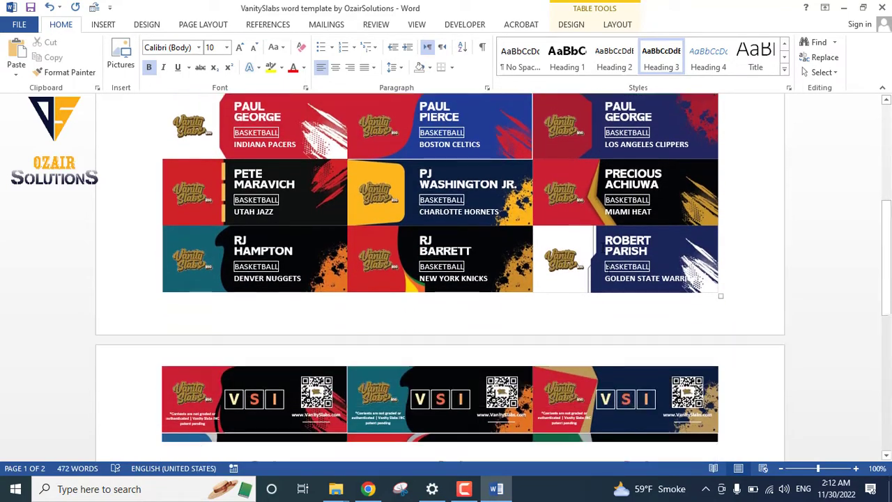
pyautogui.scroll(-3, 446, 279)
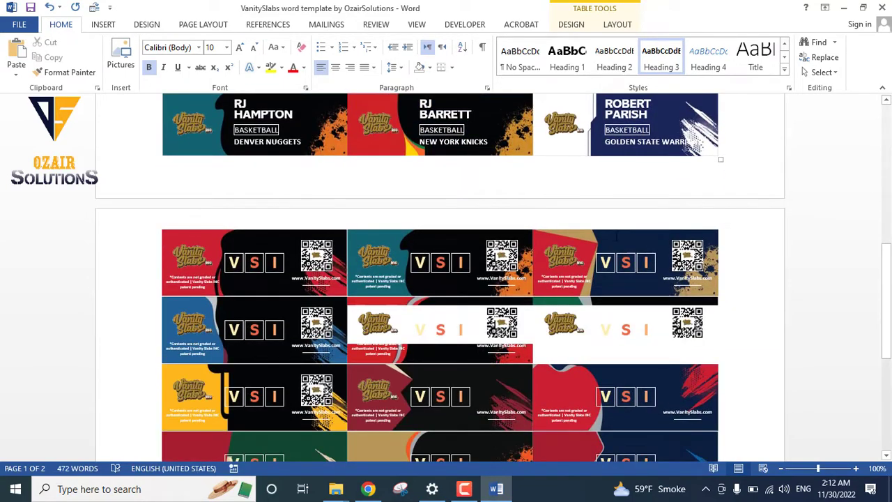
pyautogui.scroll(-3, 446, 279)
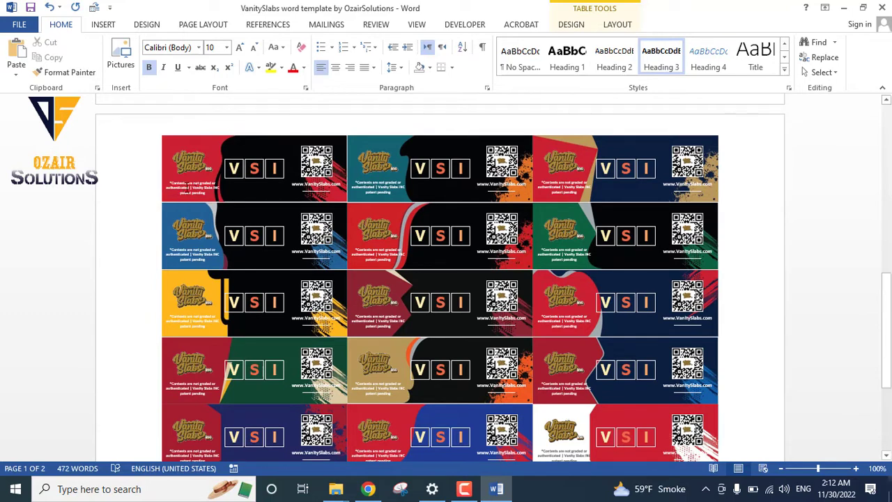
# Move to page 2 and place the cursor in the first back label
pyautogui.click(198, 193)
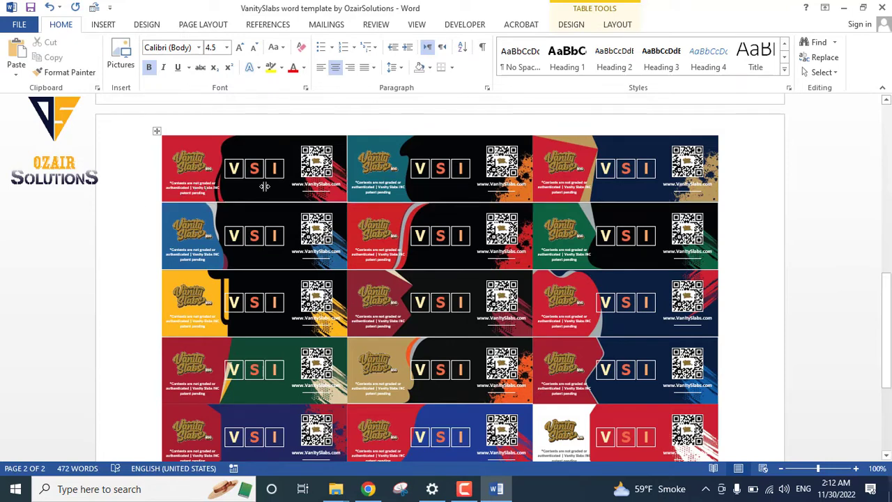
# Clear the second-row label's disclaimer formatting and apply the custom copyright style
pyautogui.click(785, 57)
pyautogui.click(785, 43)
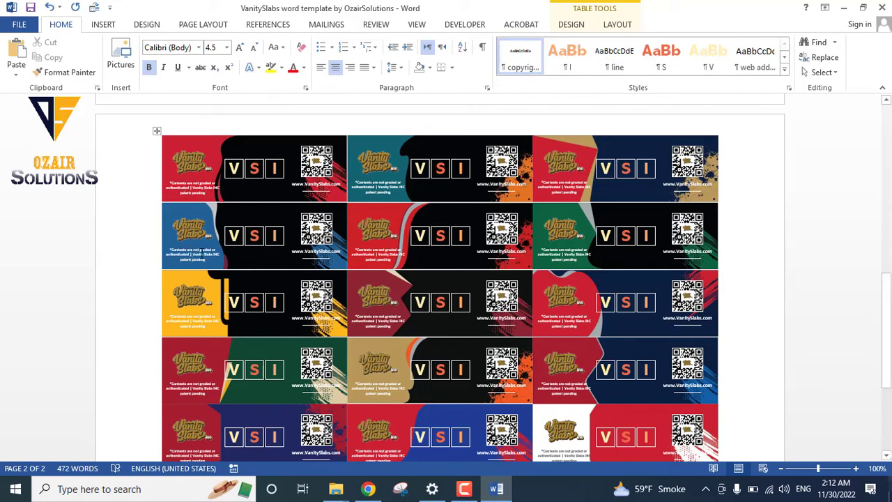
pyautogui.click(301, 47)
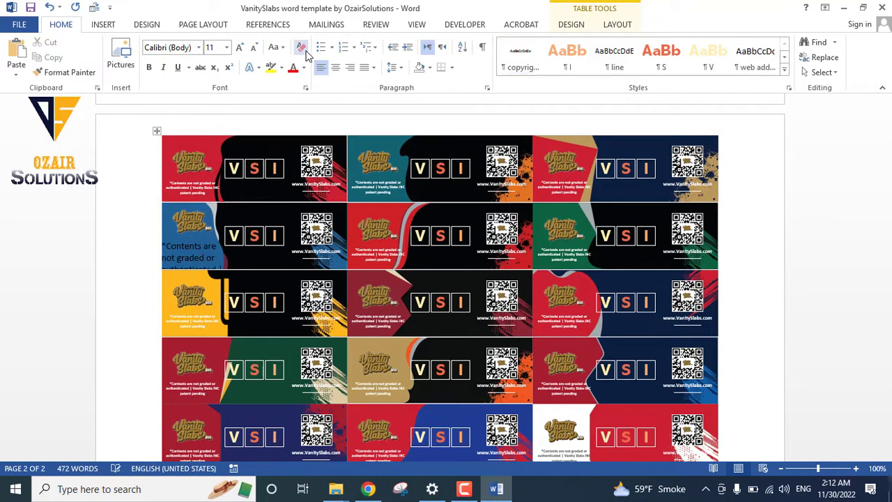
pyautogui.click(520, 67)
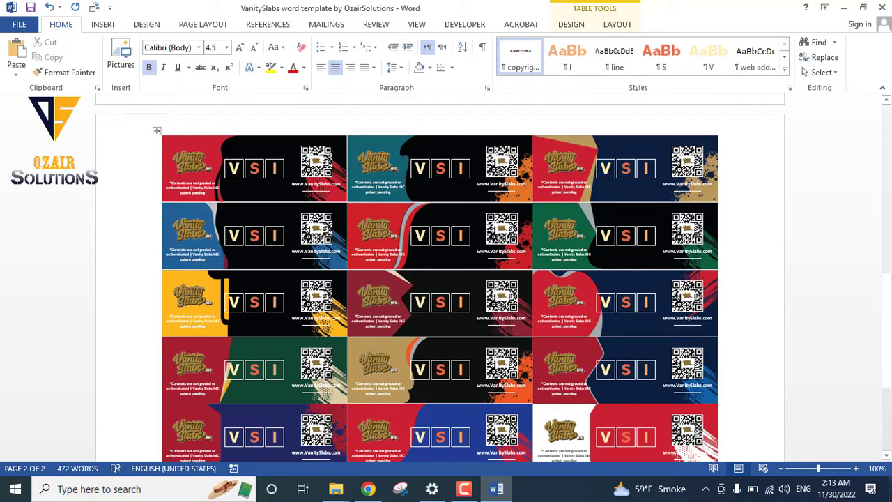
# Reset the first back label's letter V to plain text and apply the V style
pyautogui.press('Right')
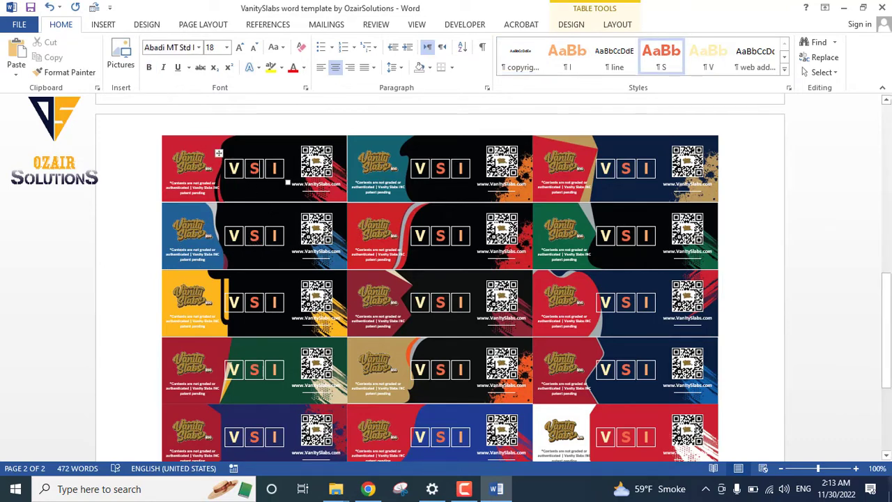
pyautogui.press('Right')
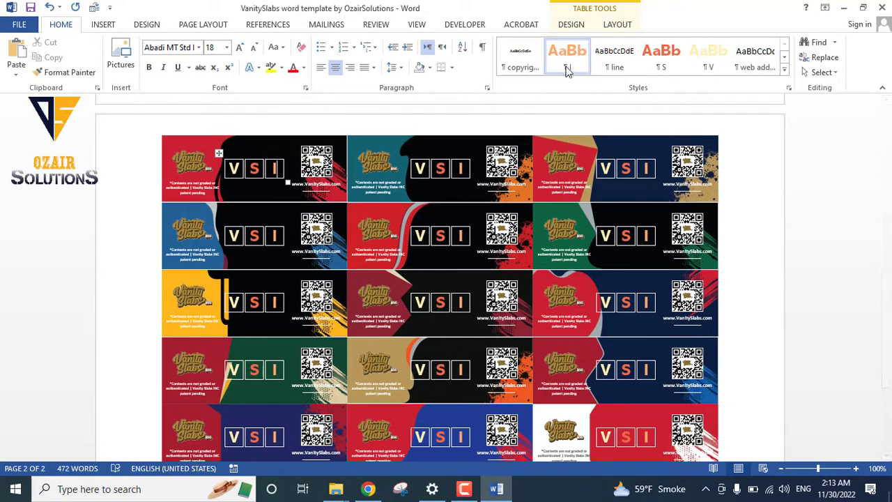
pyautogui.doubleClick(235, 168)
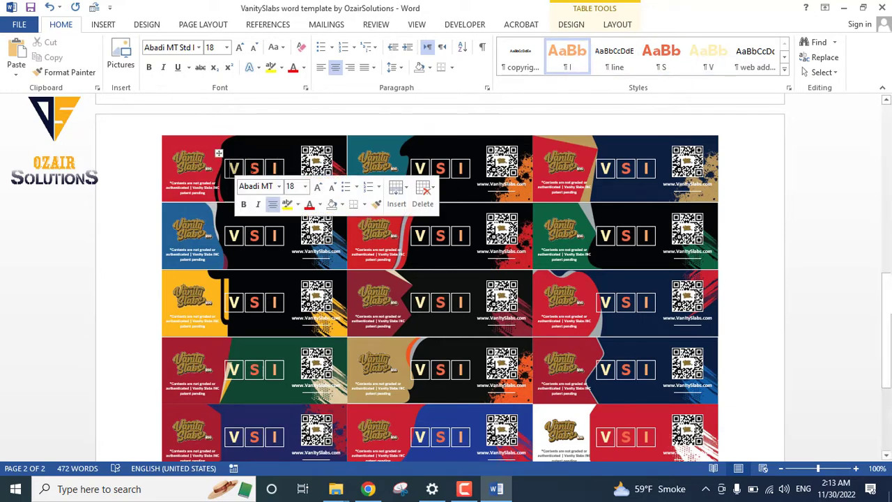
pyautogui.click(241, 168)
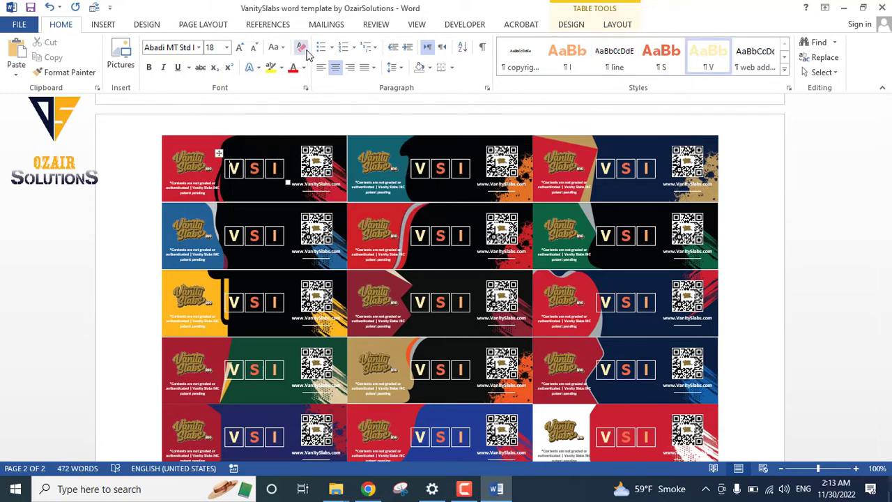
pyautogui.press('BackSpace')
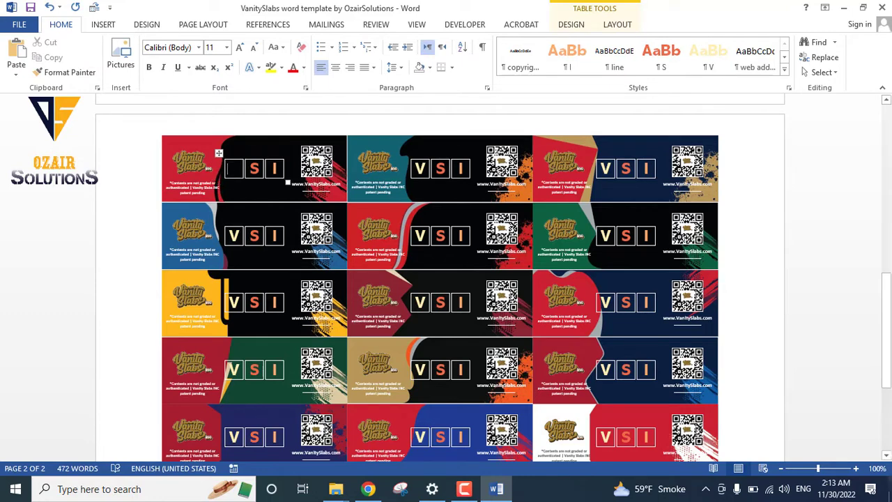
pyautogui.click(708, 59)
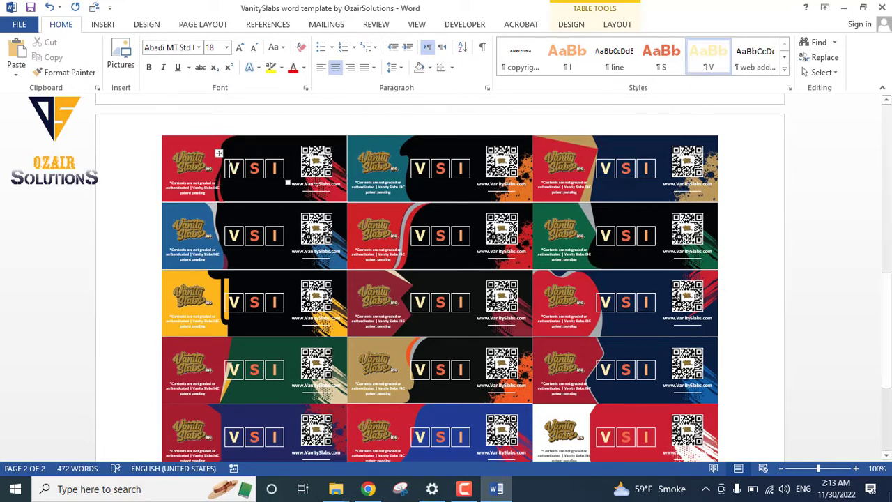
pyautogui.click(315, 154)
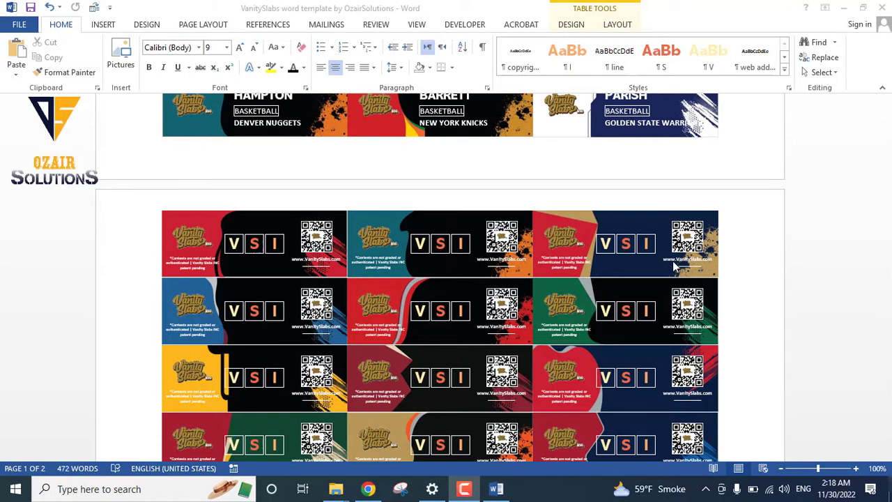
# Restyle the top-right label's URL with 'web address' and the line beneath with 'line'
pyautogui.click(675, 267)
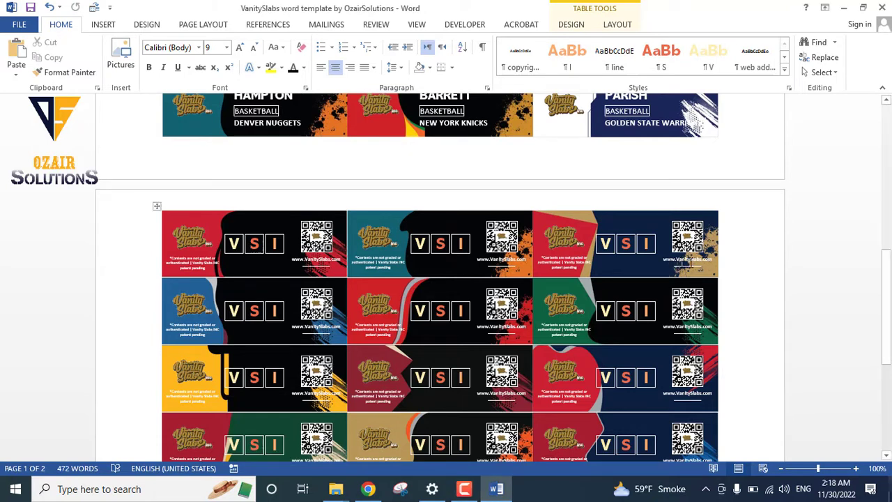
pyautogui.click(697, 259)
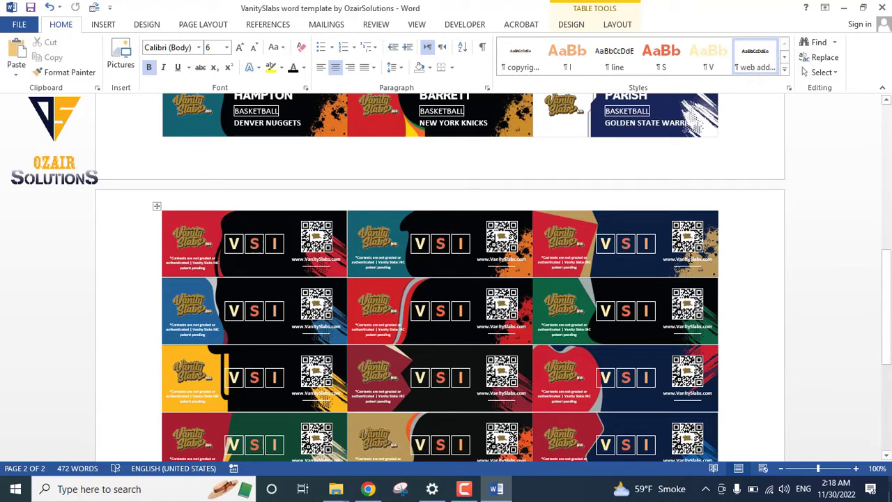
pyautogui.click(303, 47)
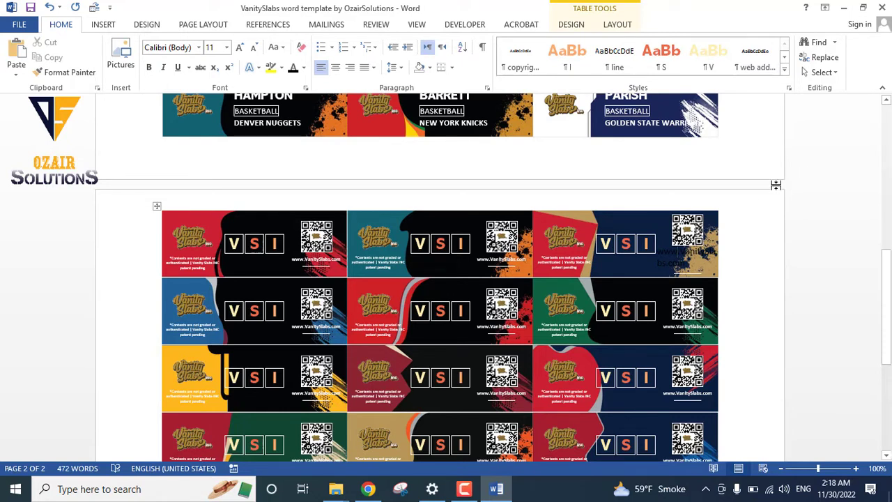
pyautogui.click(757, 68)
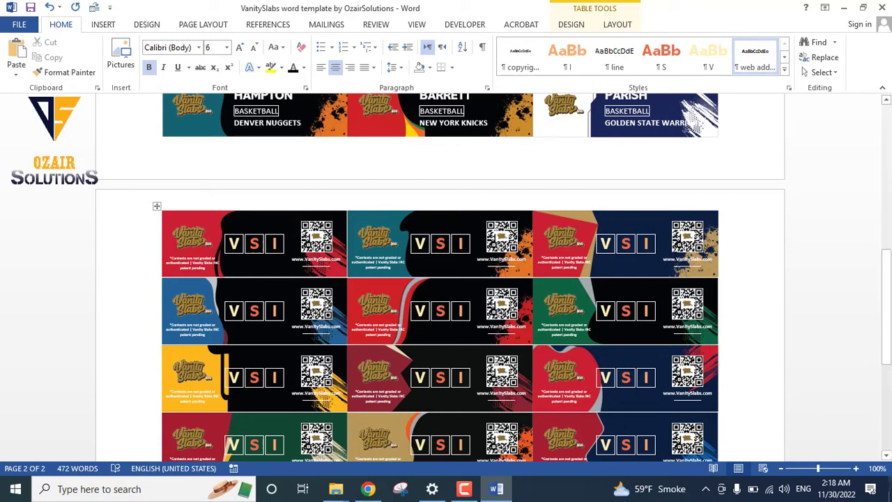
pyautogui.click(690, 265)
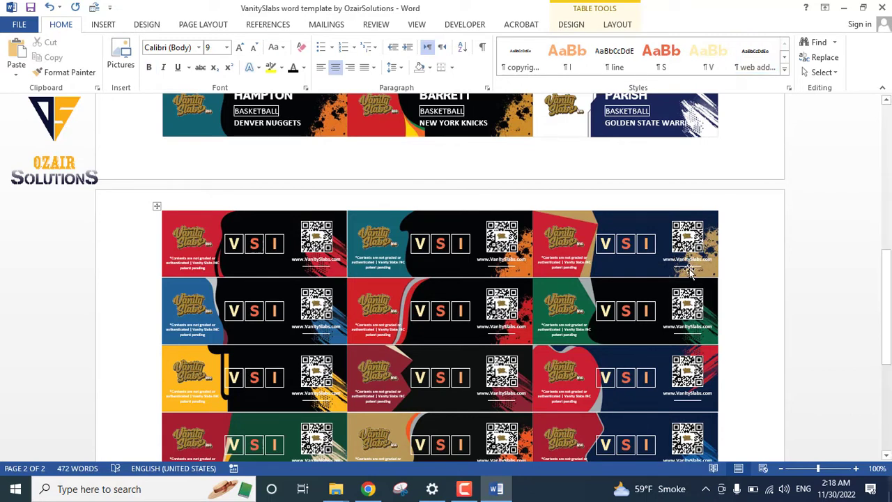
pyautogui.click(618, 71)
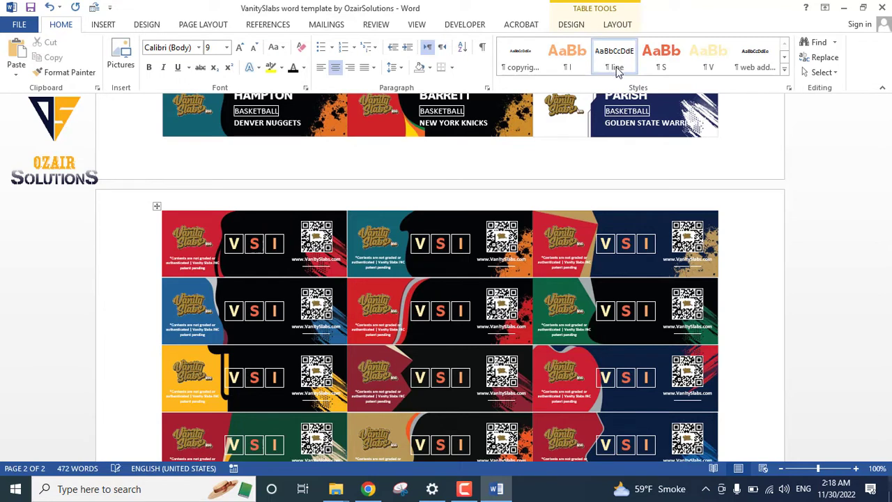